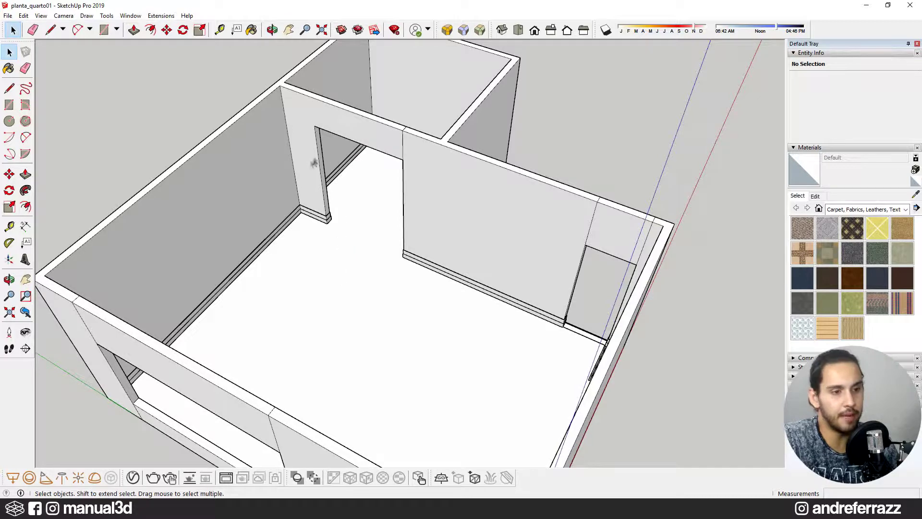
- Look over the room's floor, walls and baseboards around the doorway corner
middle_drag(399, 266, 389, 301)
scroll(389, 301, up, 6)
middle_drag(339, 260, 336, 271)
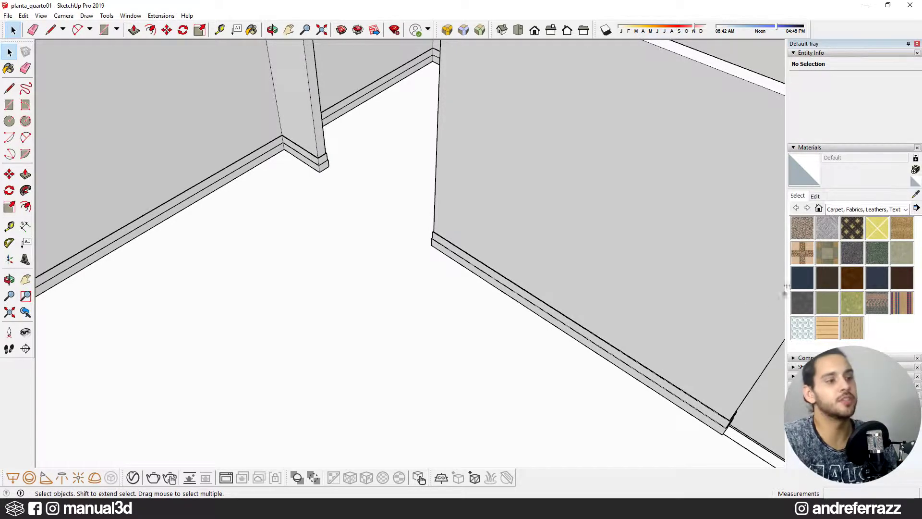
click(802, 227)
middle_drag(614, 281, 345, 288)
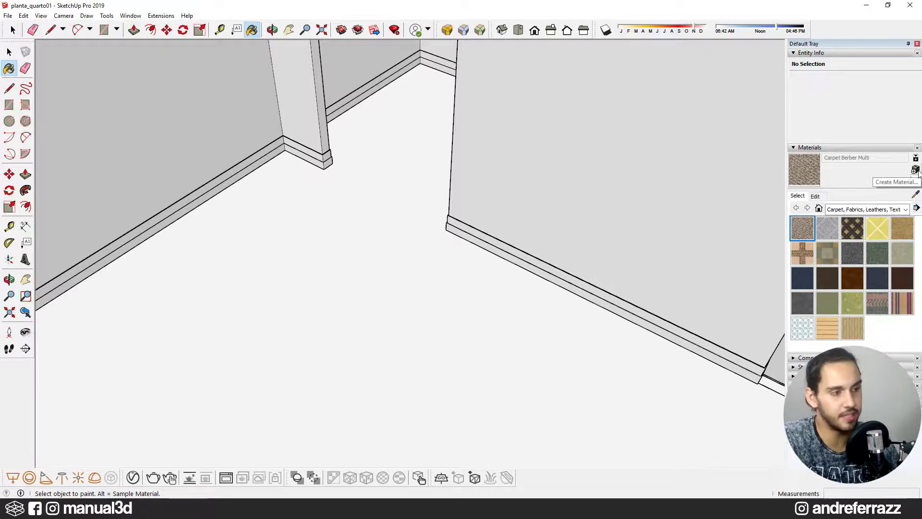
mouse_move(539, 257)
middle_down()
mouse_move(450, 320)
mouse_move(350, 311)
middle_up()
scroll(437, 310, down, 5)
scroll(378, 233, up, 8)
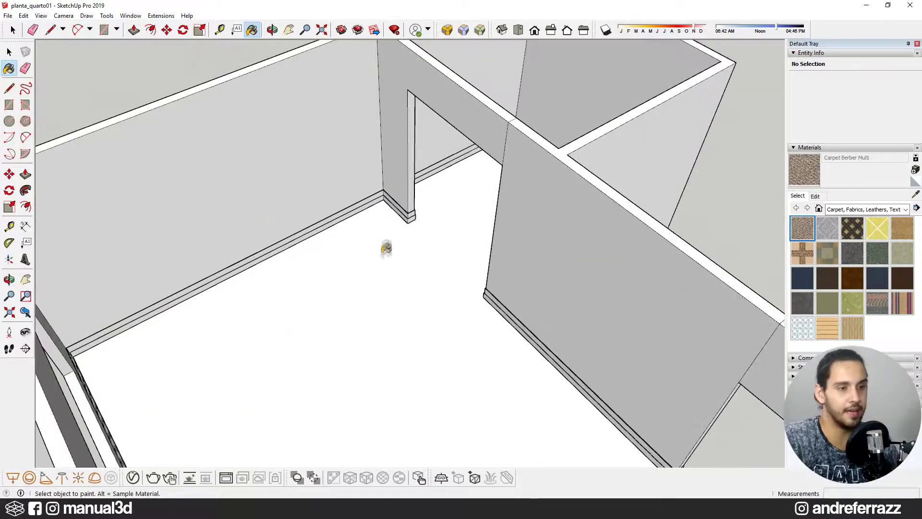
scroll(373, 267, down, 5)
scroll(372, 272, up, 3)
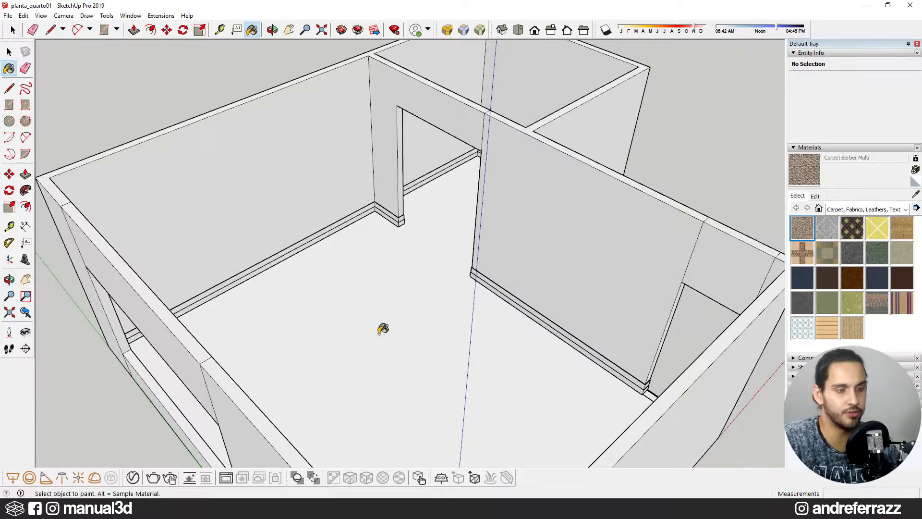
scroll(383, 329, down, 5)
scroll(412, 301, up, 8)
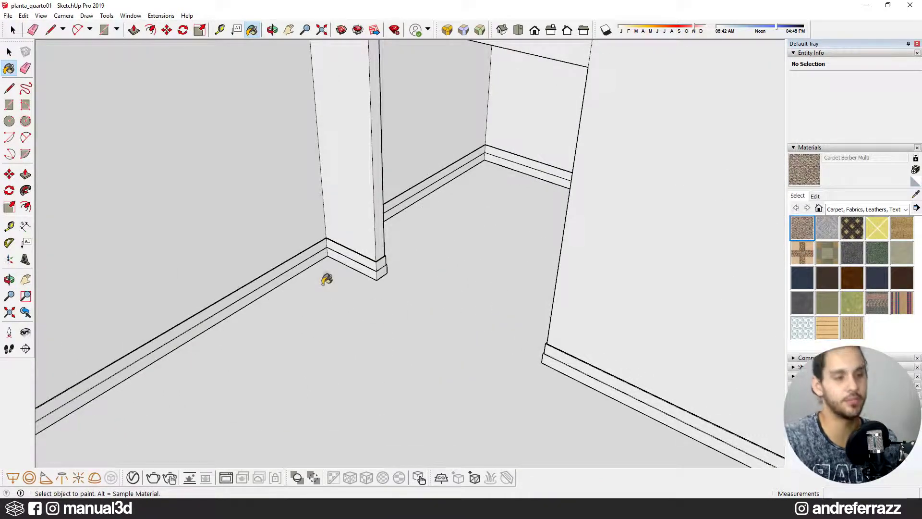
- Create a material from the TexturesCom_WoodFine0034_1_seamless_S image in the Textura folder, with a texture width of 100 cm
click(914, 181)
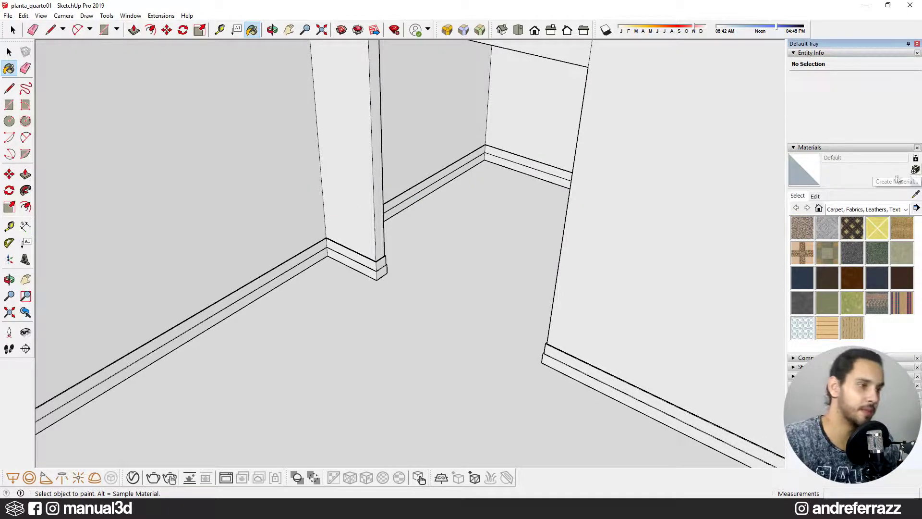
click(914, 169)
drag(627, 152, 422, 139)
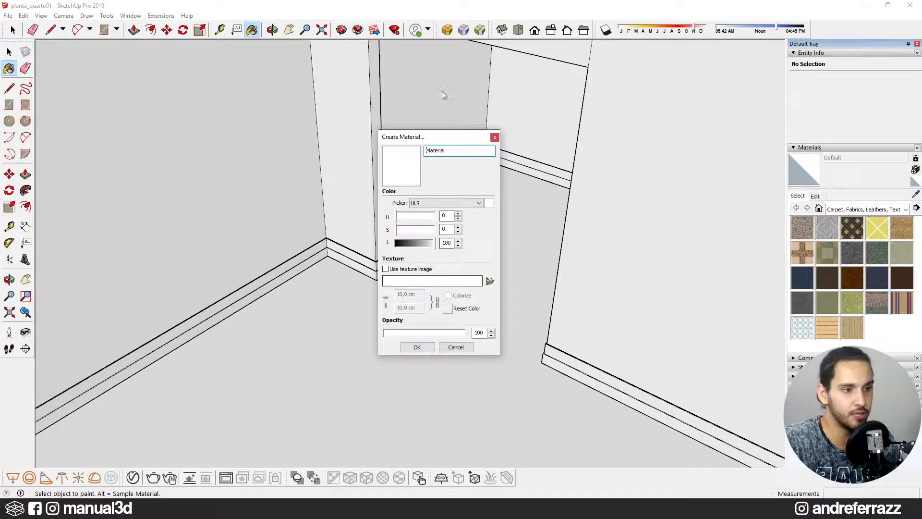
click(491, 282)
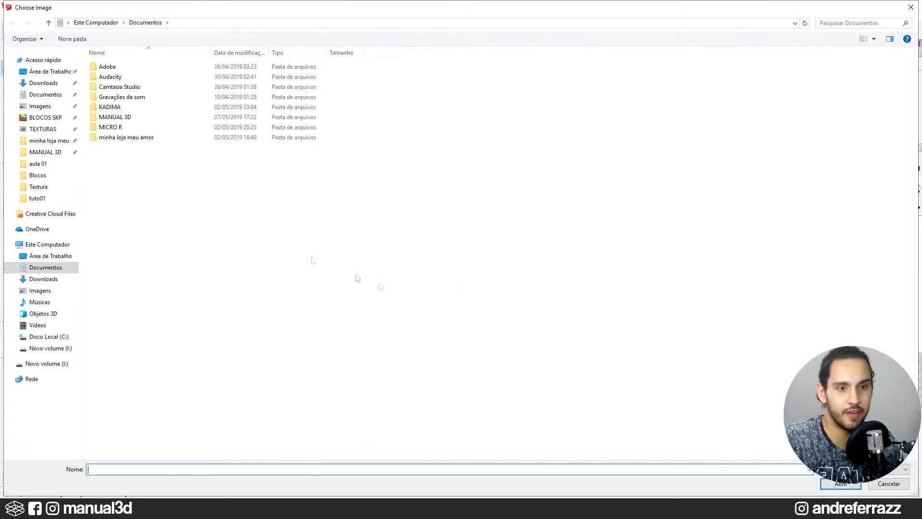
click(39, 187)
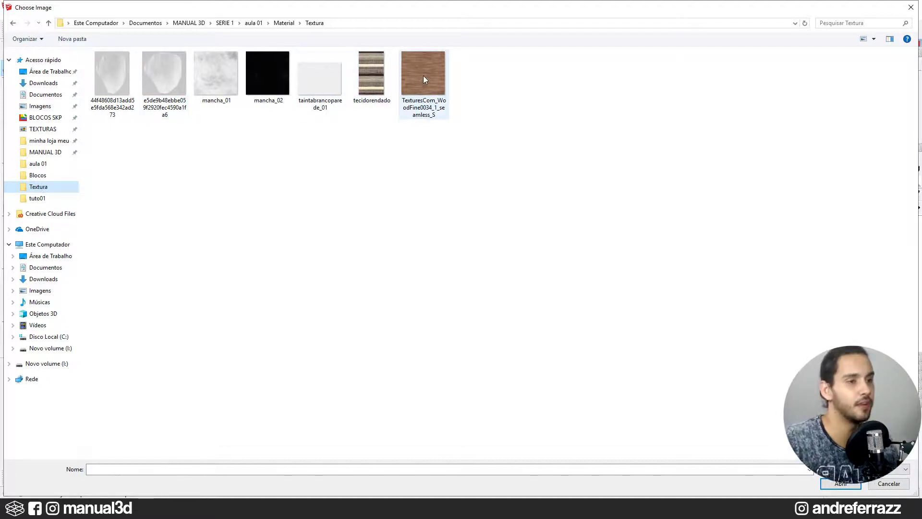
click(427, 92)
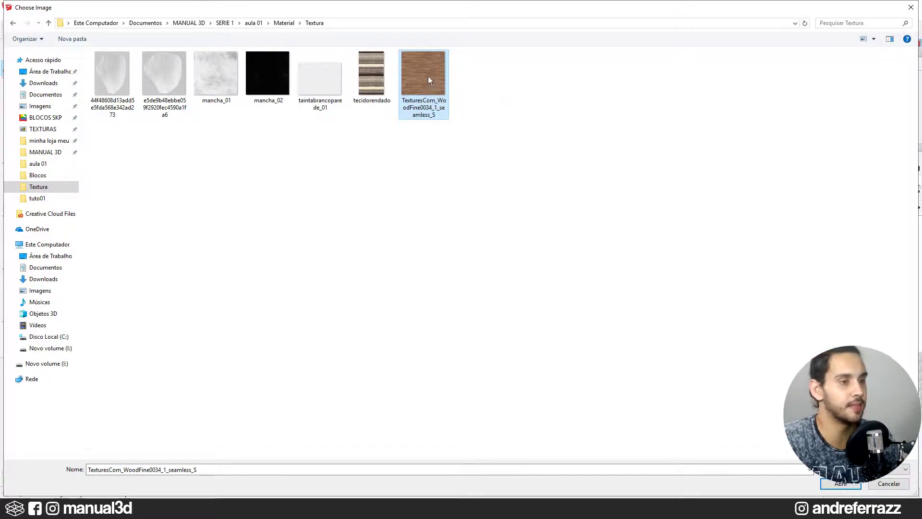
double_click(429, 74)
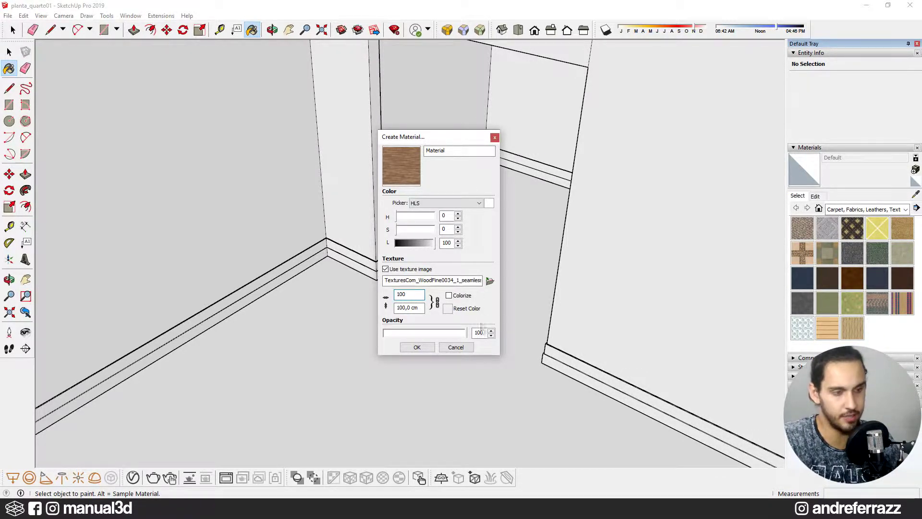
click(417, 347)
- Select the room's floor face inside its group and paint it with the wood material
mouse_move(469, 231)
middle_down()
mouse_move(226, 318)
mouse_move(236, 330)
mouse_move(320, 261)
mouse_move(344, 272)
middle_up()
scroll(473, 356, down, 4)
middle_drag(432, 354, 417, 358)
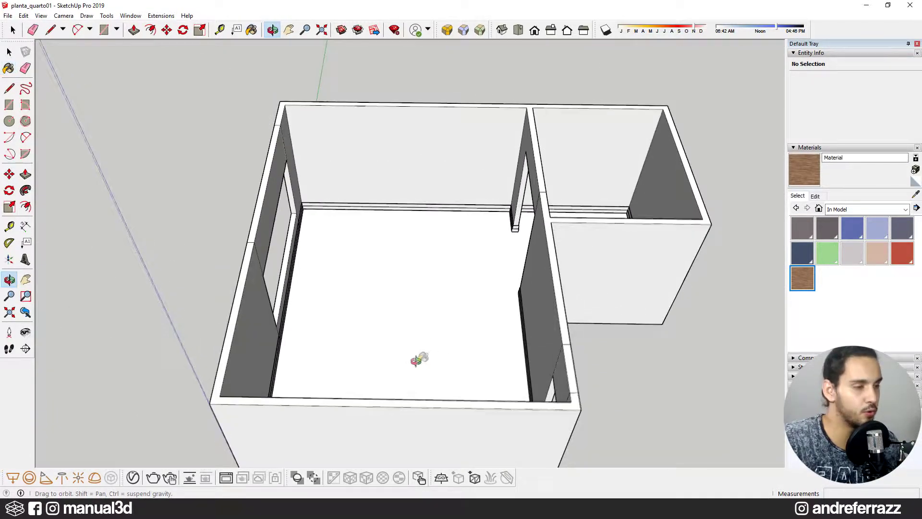
scroll(369, 302, up, 5)
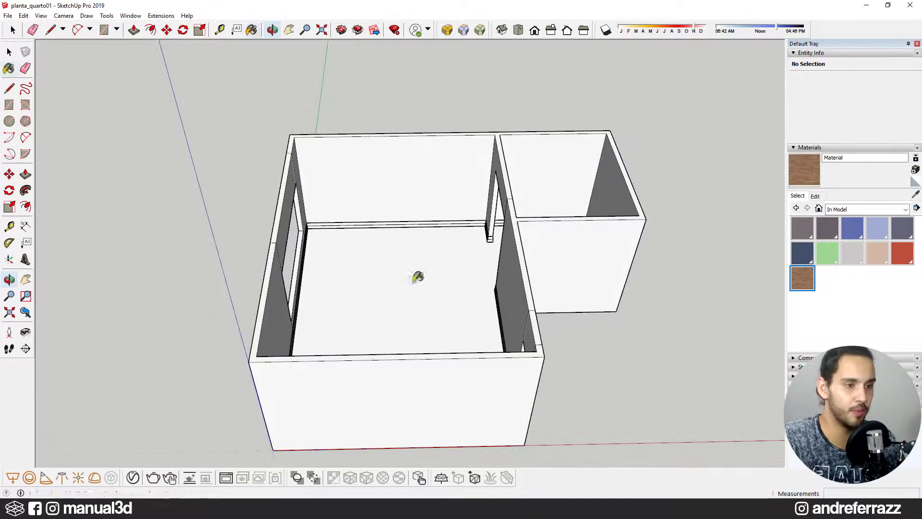
key(space)
double_click(391, 272)
scroll(407, 407, up, 5)
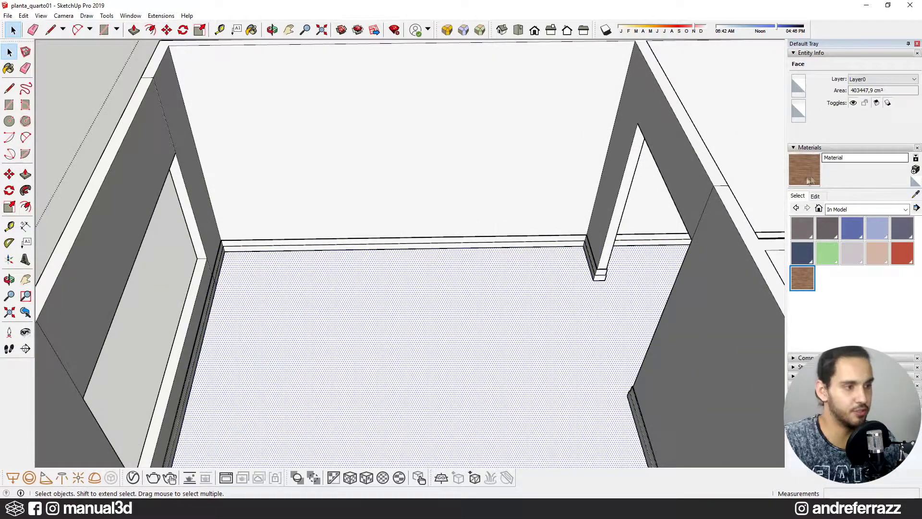
key(b)
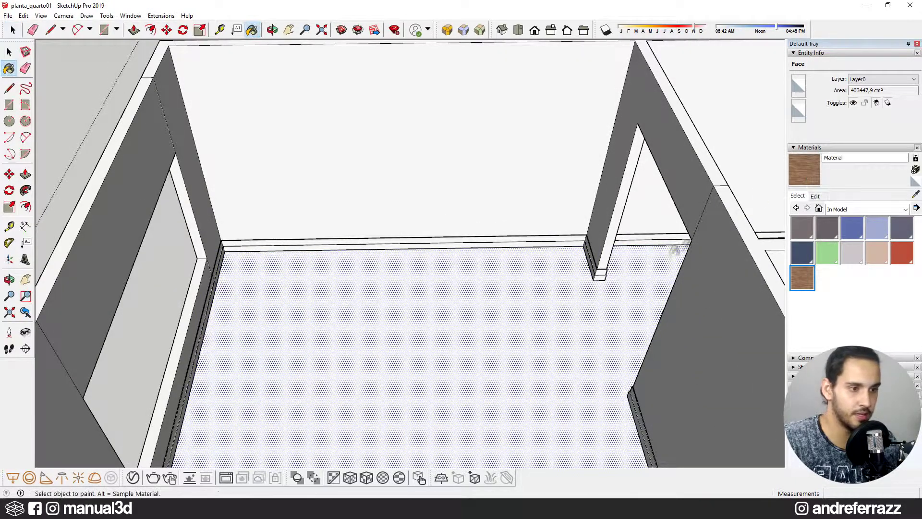
click(468, 332)
- Set the floor wood material's texture width to 170 cm
mouse_move(353, 298)
middle_down()
mouse_move(358, 385)
mouse_move(328, 311)
mouse_move(342, 295)
mouse_move(280, 323)
mouse_move(326, 307)
middle_up()
click(815, 196)
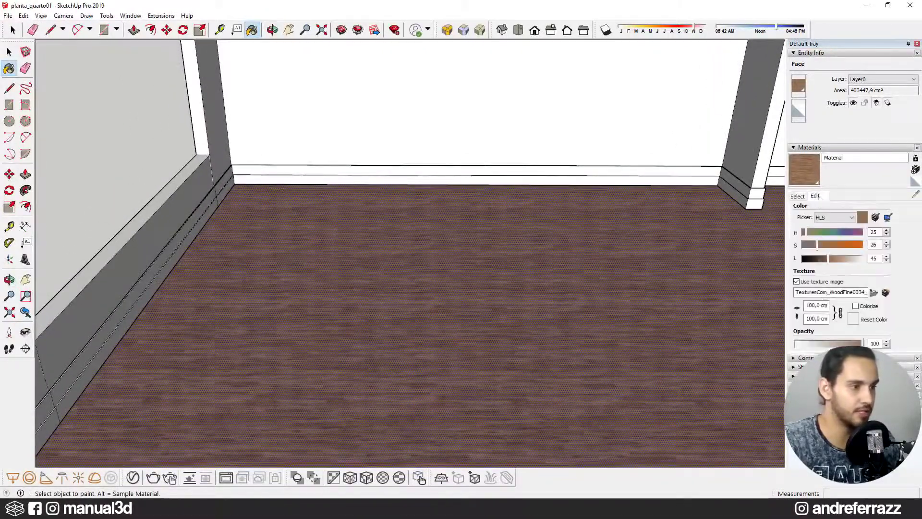
triple_click(822, 305)
text(170)
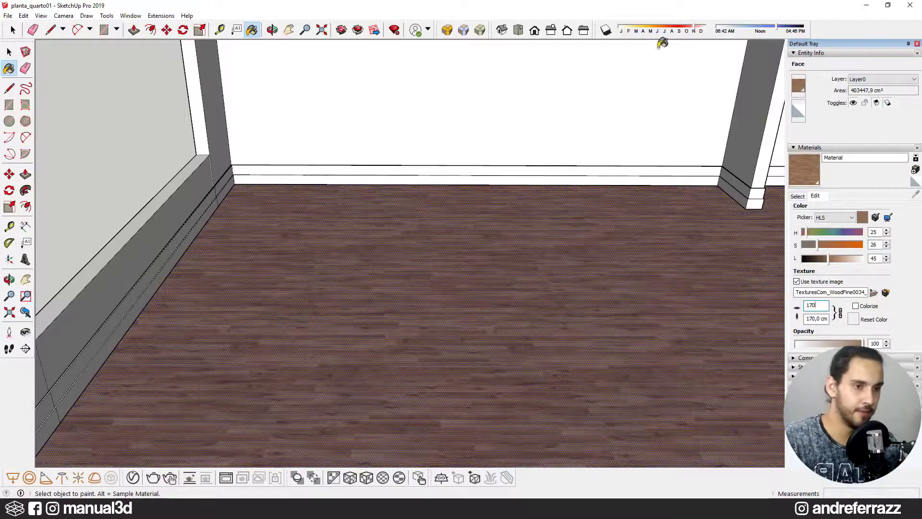
- Create a new material based on the default, using the taintabrancoparede_01 image with a texture width of 100 cm
scroll(343, 233, down, 2)
middle_drag(362, 148, 365, 284)
scroll(343, 234, down, 5)
scroll(363, 286, down, 3)
middle_drag(561, 150, 514, 239)
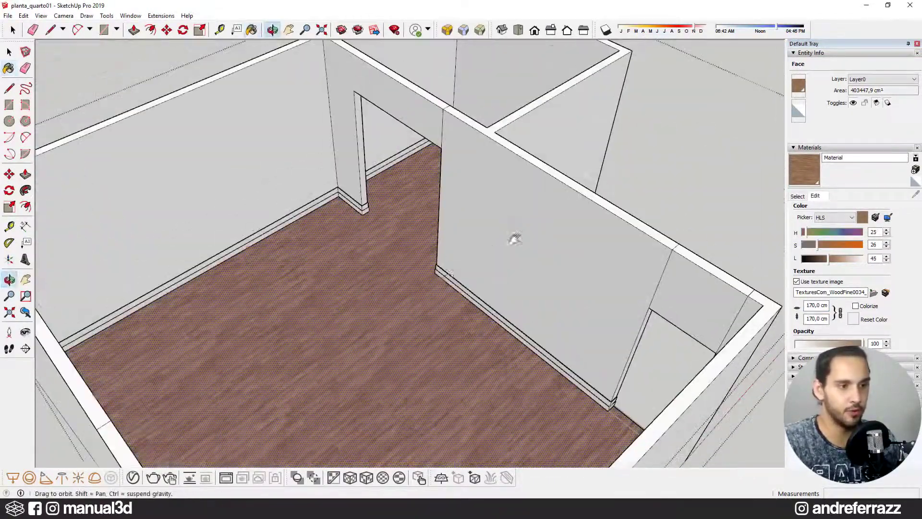
scroll(442, 272, up, 3)
scroll(442, 272, up, 2)
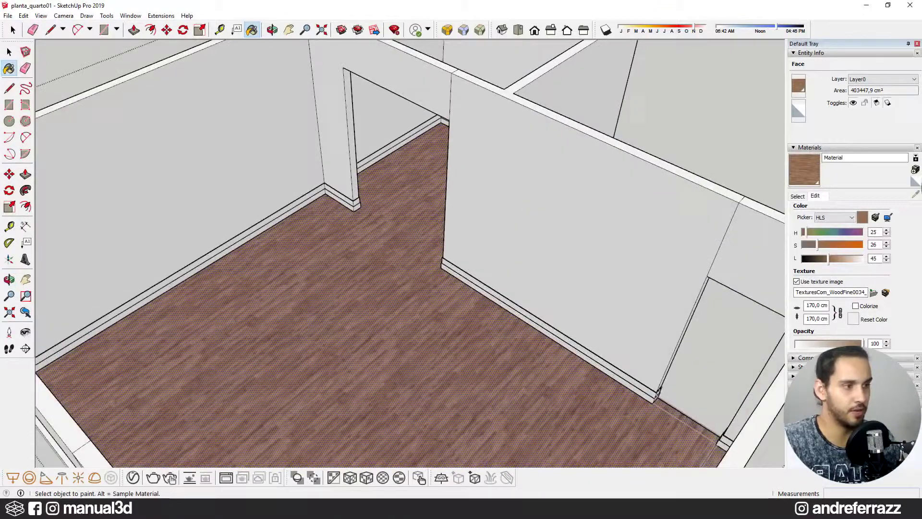
click(913, 182)
click(915, 169)
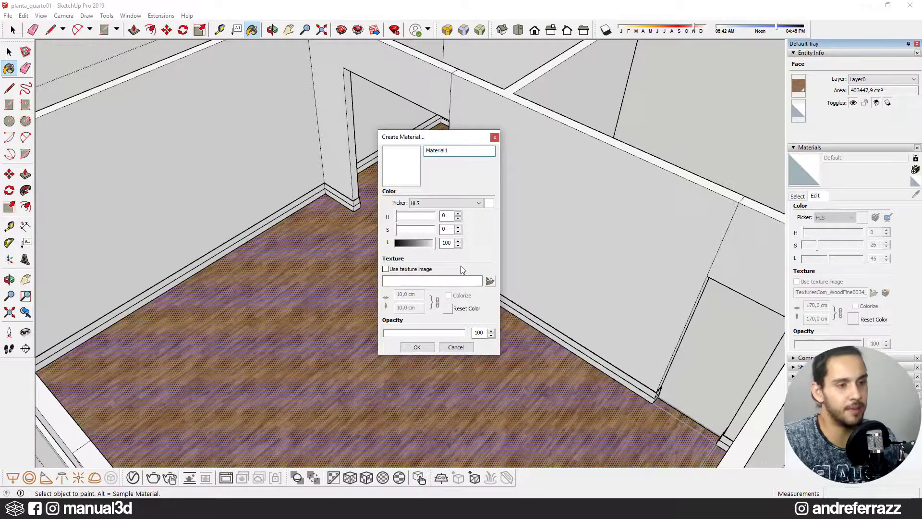
click(488, 279)
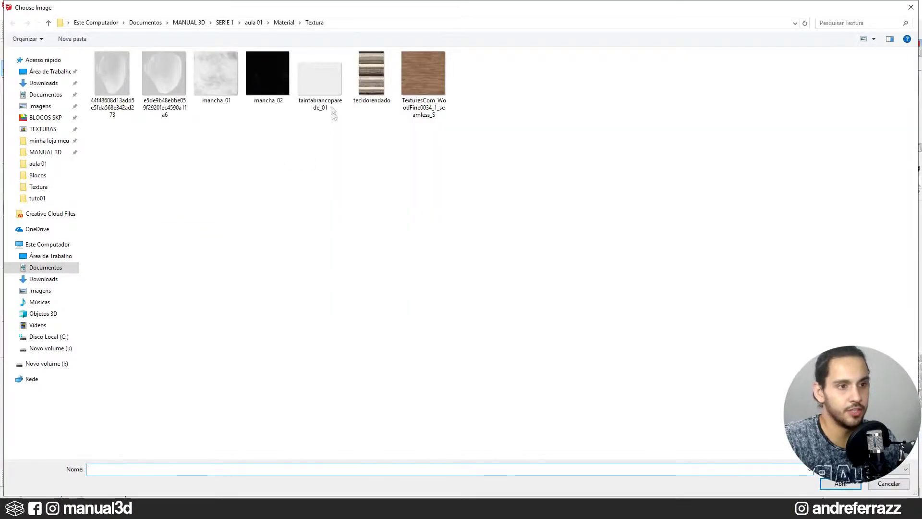
click(331, 80)
double_click(330, 80)
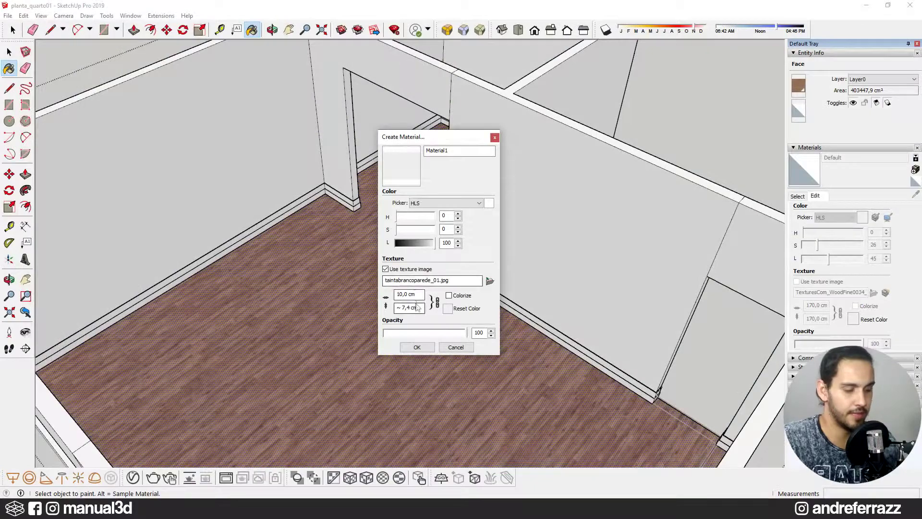
text(100)
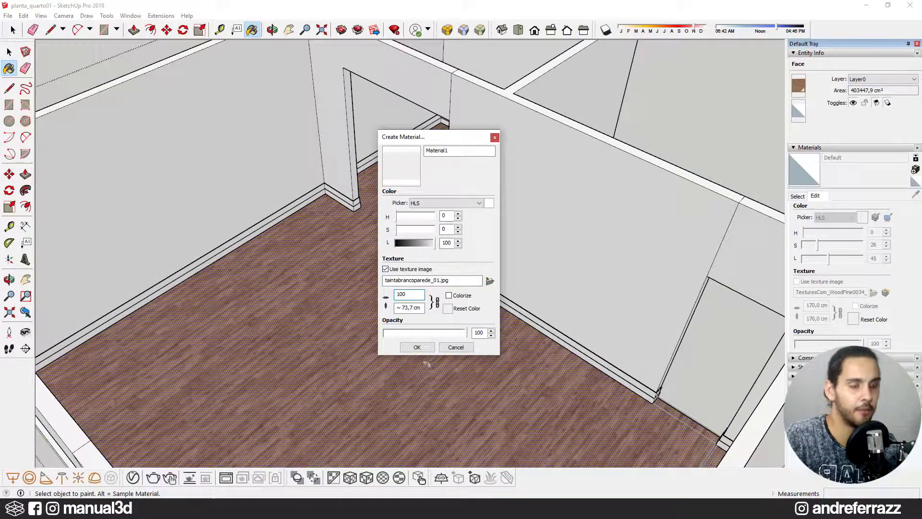
click(420, 348)
- Paint the wall between the two door openings and all faces with matching paint with the white wall material
middle_drag(354, 298, 436, 234)
key(space)
click(436, 233)
click(344, 93)
click(450, 159)
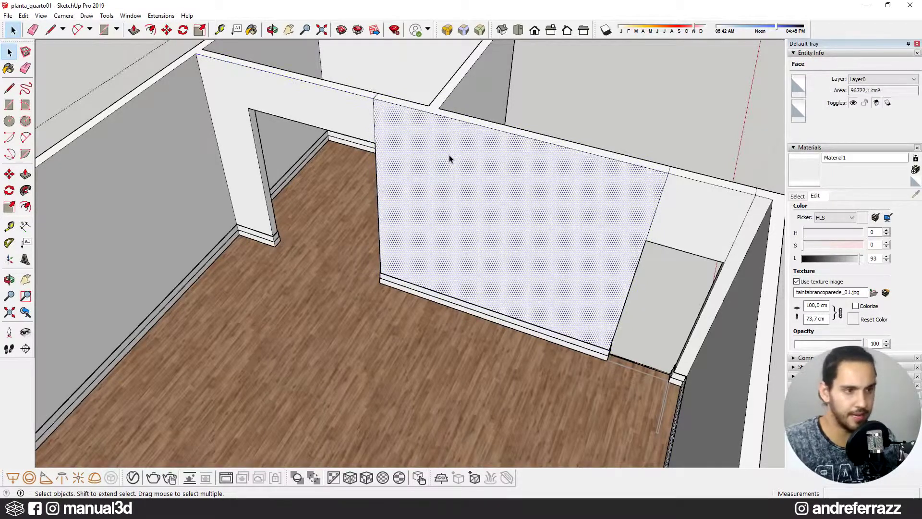
key(b)
key(shift)
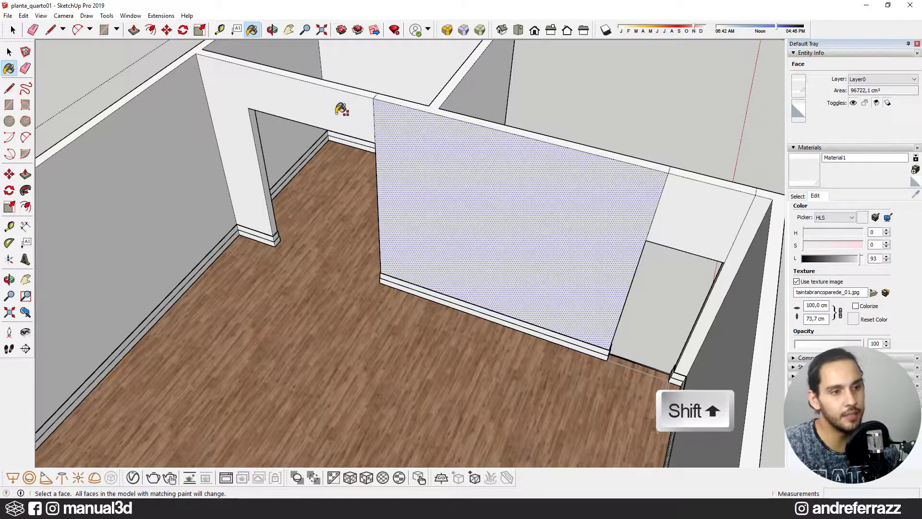
scroll(448, 151, down, 3)
scroll(419, 119, up, 6)
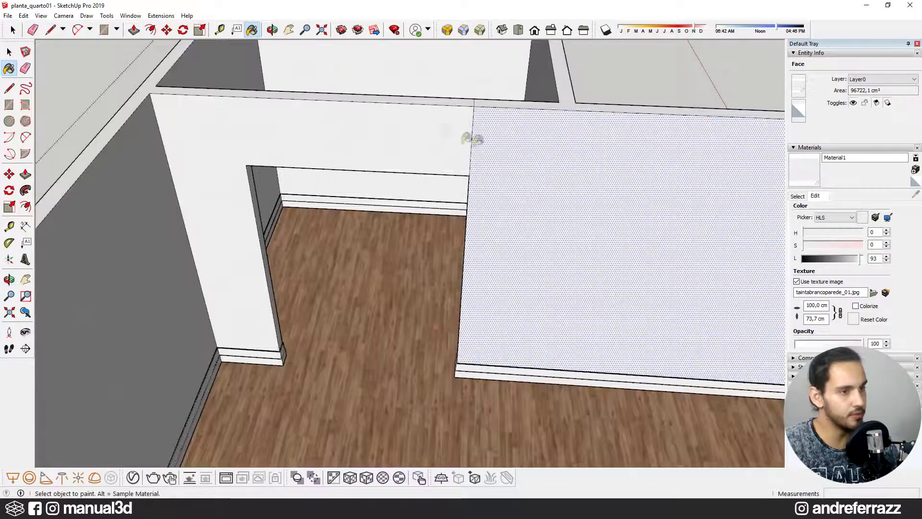
scroll(476, 145, up, 3)
scroll(332, 172, down, 1)
middle_drag(368, 181, 333, 187)
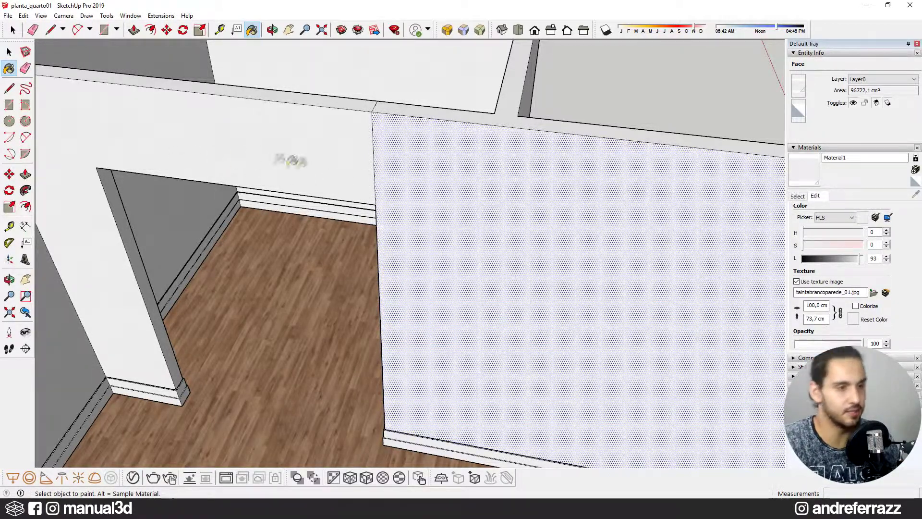
- Open the baseboard group for editing and select all of its geometry
scroll(283, 160, down, 2)
scroll(557, 260, down, 10)
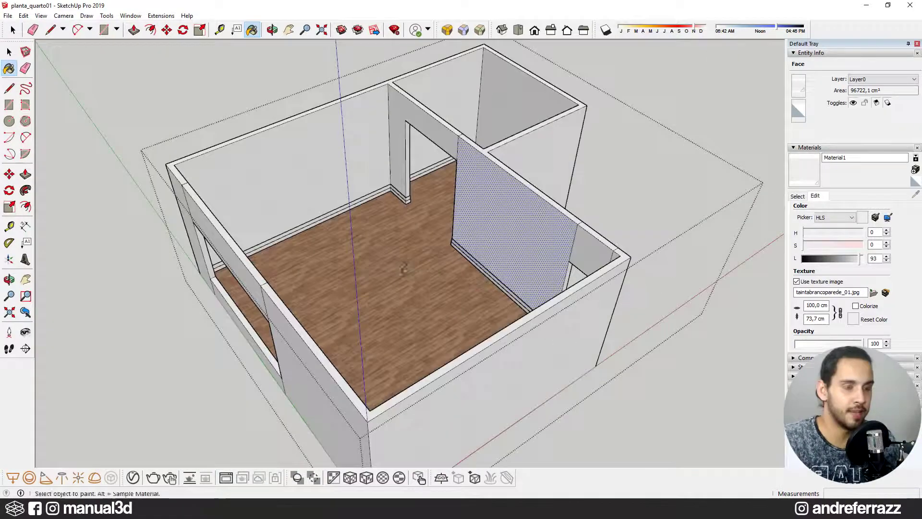
middle_drag(354, 270, 556, 264)
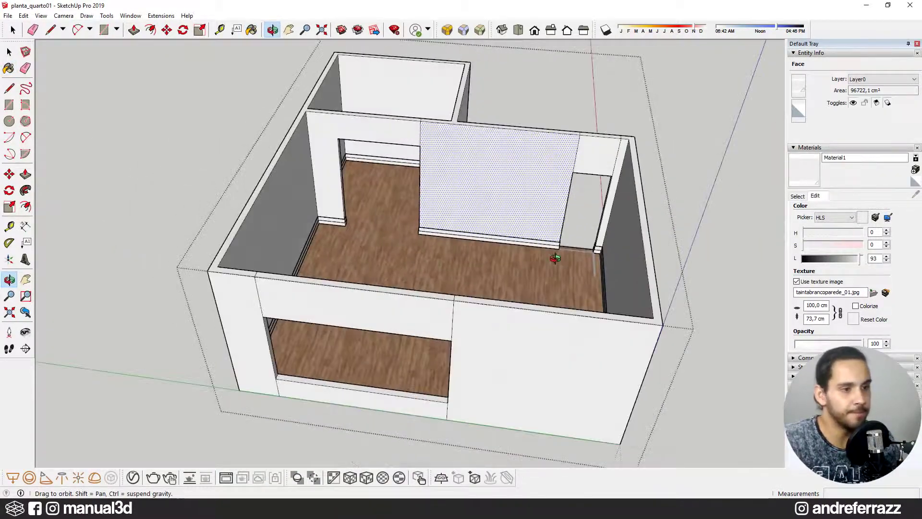
scroll(525, 247, up, 10)
scroll(679, 279, up, 6)
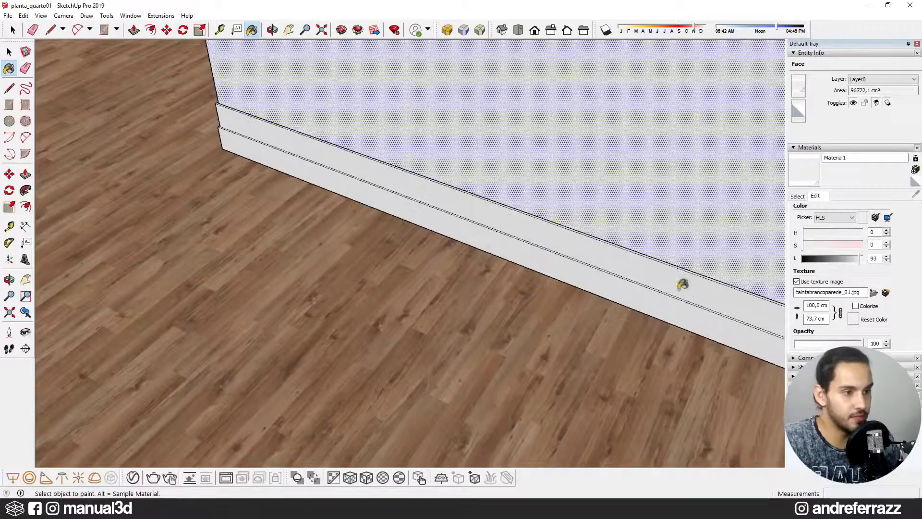
key(space)
scroll(525, 212, up, 5)
scroll(525, 214, down, 10)
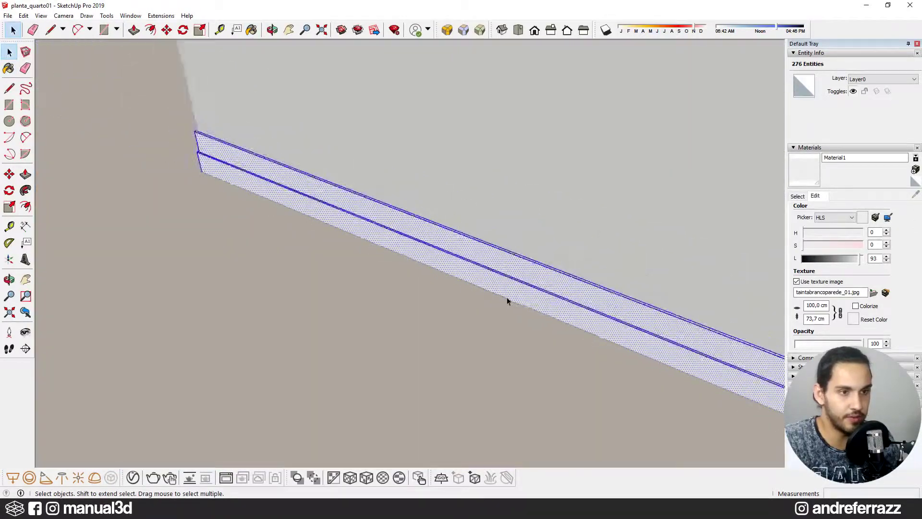
- Create a new material from the mancha_01 image with a texture width of 150 cm
click(915, 181)
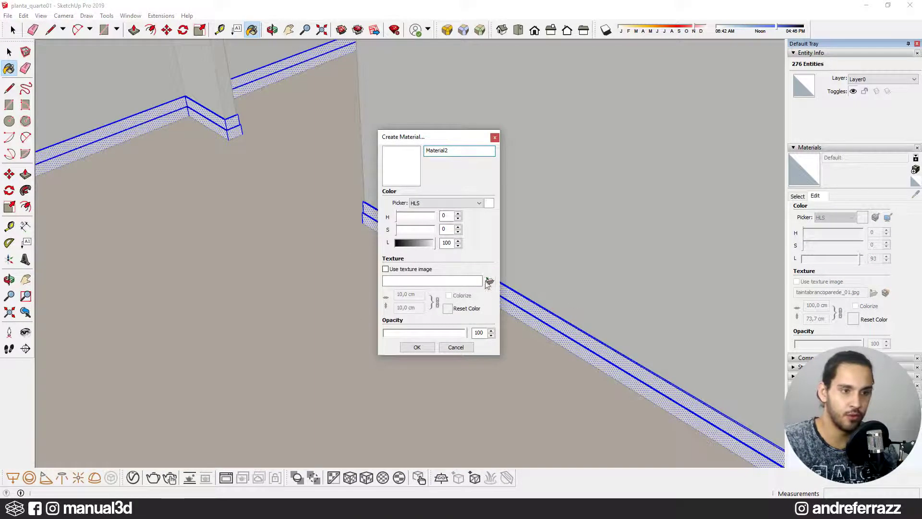
click(490, 280)
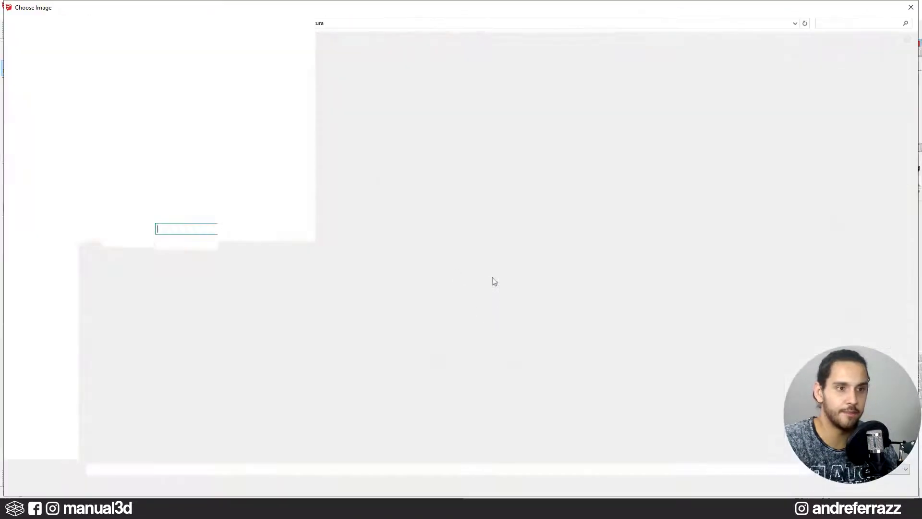
click(214, 80)
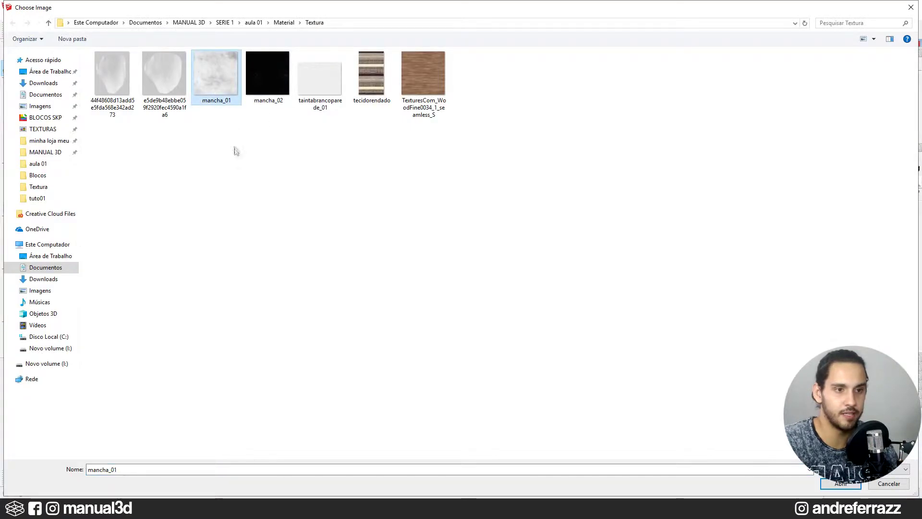
double_click(217, 80)
text(150)
click(417, 347)
- Paint the selected baseboards with the mancha_01 material
mouse_move(427, 288)
middle_down()
mouse_move(446, 229)
mouse_move(428, 238)
mouse_move(452, 259)
middle_up()
scroll(588, 255, up, 5)
middle_drag(588, 255, 432, 247)
scroll(442, 284, up, 3)
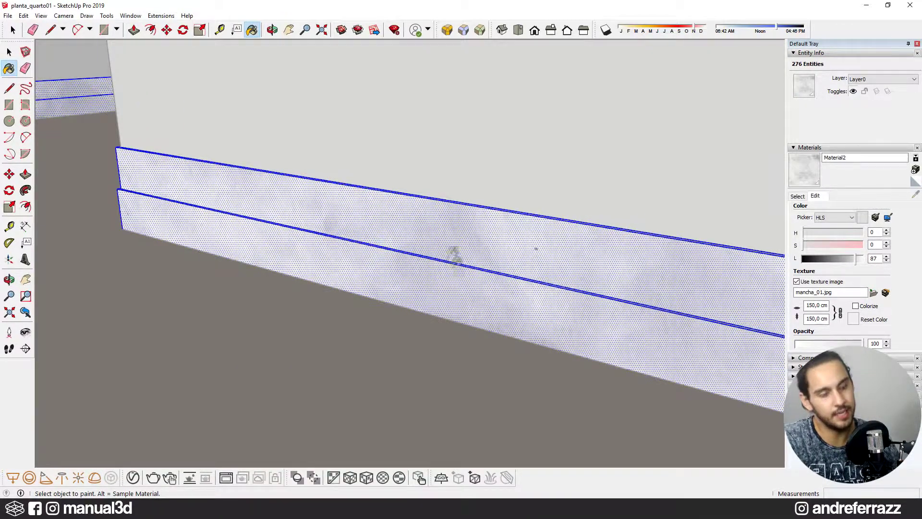
- Examine the floor, wall and baseboard materials throughout the bedroom and the adjoining room
middle_drag(432, 282, 457, 274)
scroll(515, 264, down, 2)
middle_drag(514, 263, 542, 367)
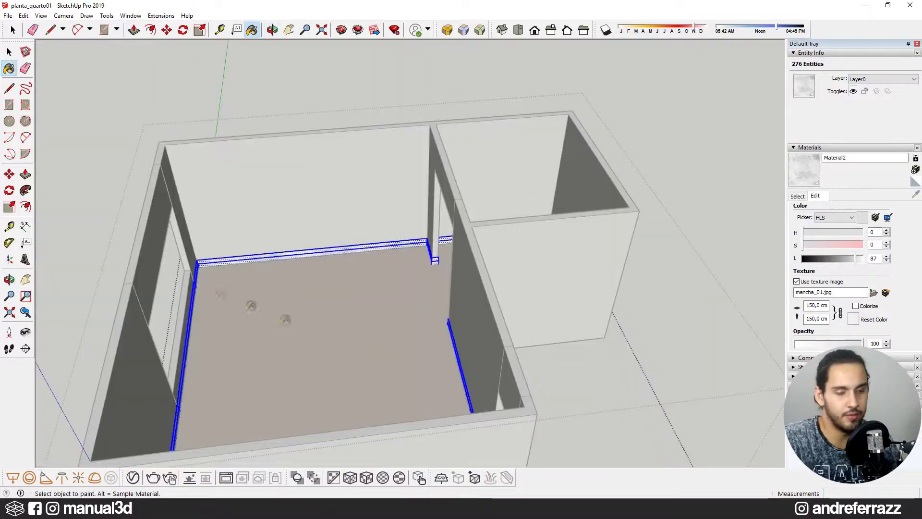
scroll(240, 288, up, 5)
middle_drag(230, 256, 355, 288)
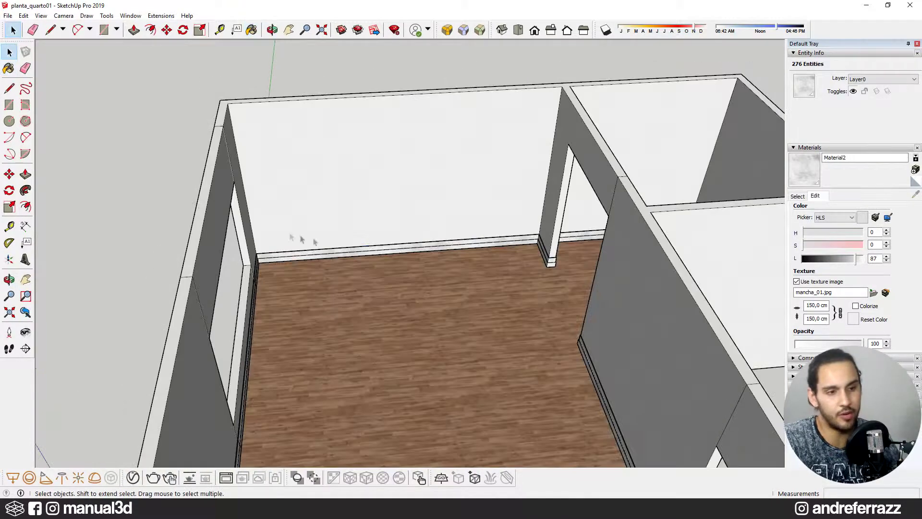
mouse_move(303, 240)
middle_down()
mouse_move(336, 250)
mouse_move(164, 267)
mouse_move(380, 280)
mouse_move(325, 288)
mouse_move(701, 280)
middle_up()
scroll(383, 263, up, 5)
scroll(408, 254, up, 10)
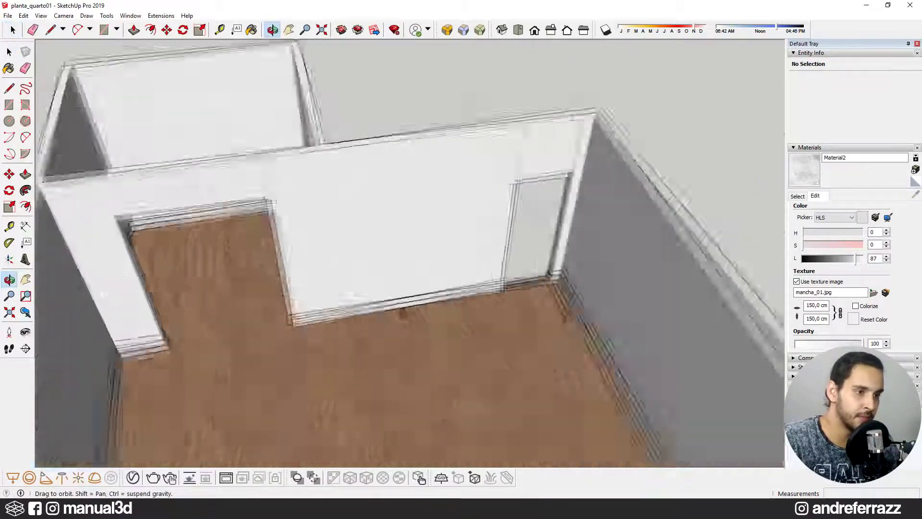
scroll(533, 290, down, 2)
middle_drag(402, 313, 169, 323)
scroll(529, 272, down, 2)
scroll(169, 323, up, 4)
middle_drag(297, 295, 247, 299)
middle_drag(220, 258, 236, 266)
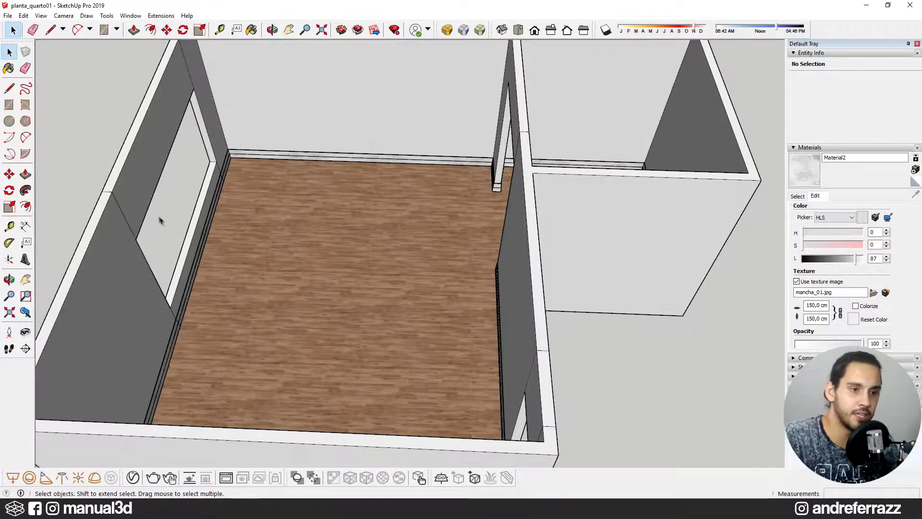
middle_drag(191, 202, 384, 211)
scroll(384, 216, down, 3)
middle_drag(408, 240, 393, 308)
scroll(392, 308, up, 4)
scroll(393, 307, down, 5)
middle_drag(315, 241, 337, 358)
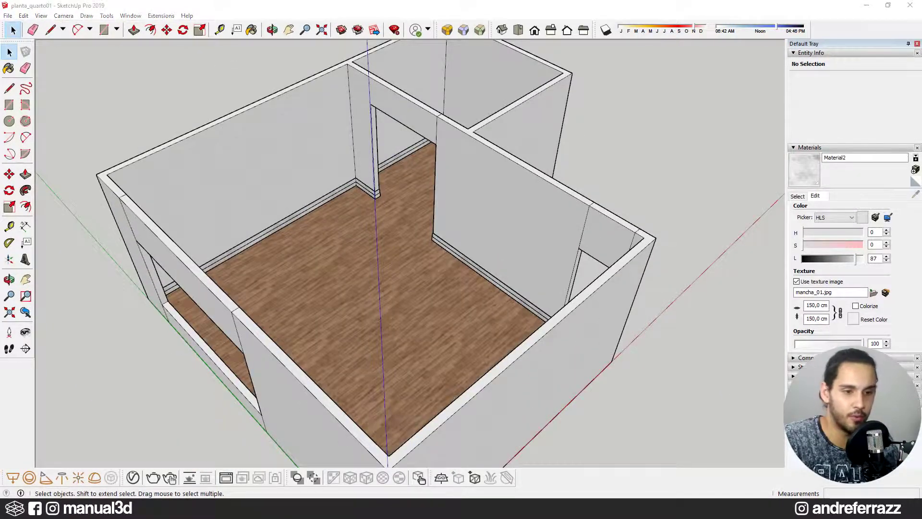
- Switch to the Blocos folder and insert the Porta_ready door into the bedroom model, standing on the floor inside the room
mouse_move(224, 509)
click(179, 475)
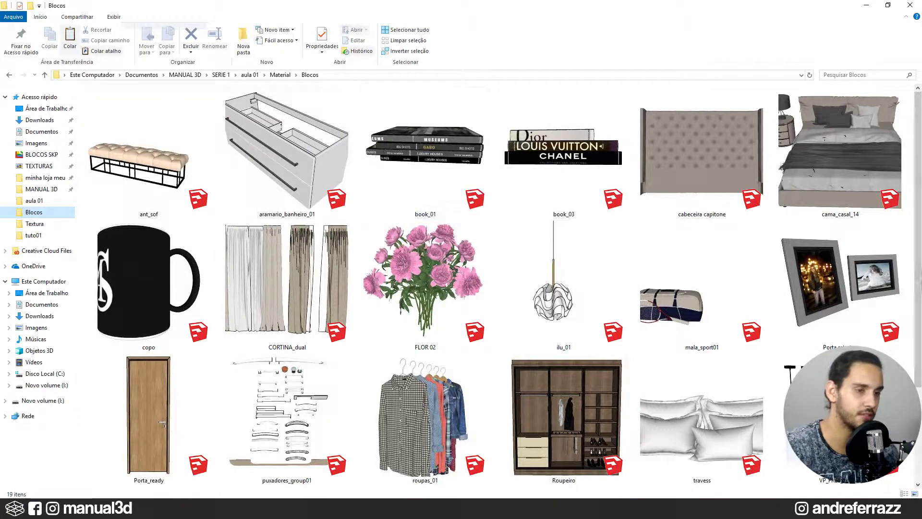
scroll(425, 288, down, 2)
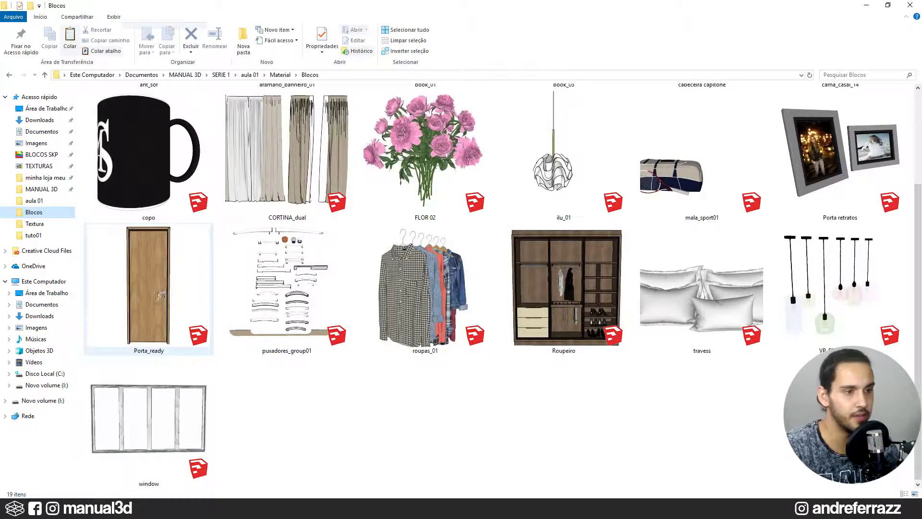
scroll(336, 288, up, 2)
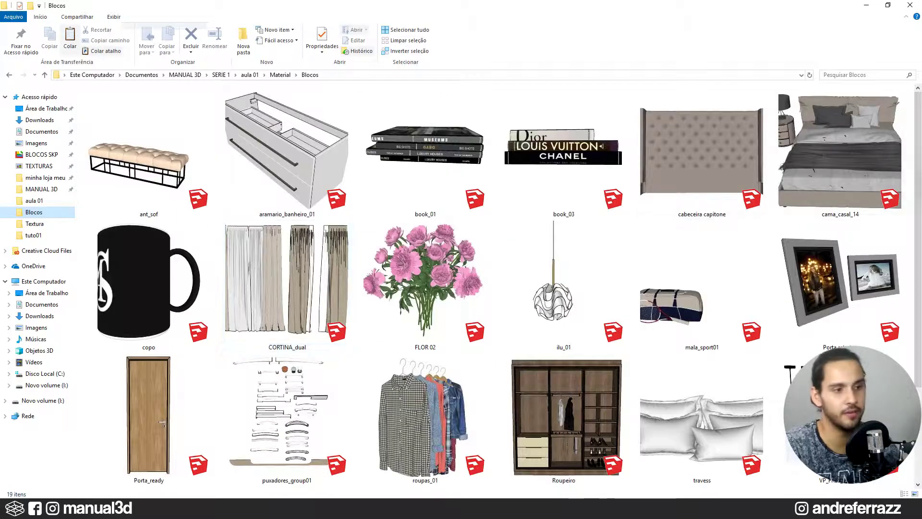
scroll(535, 196, down, 2)
click(159, 273)
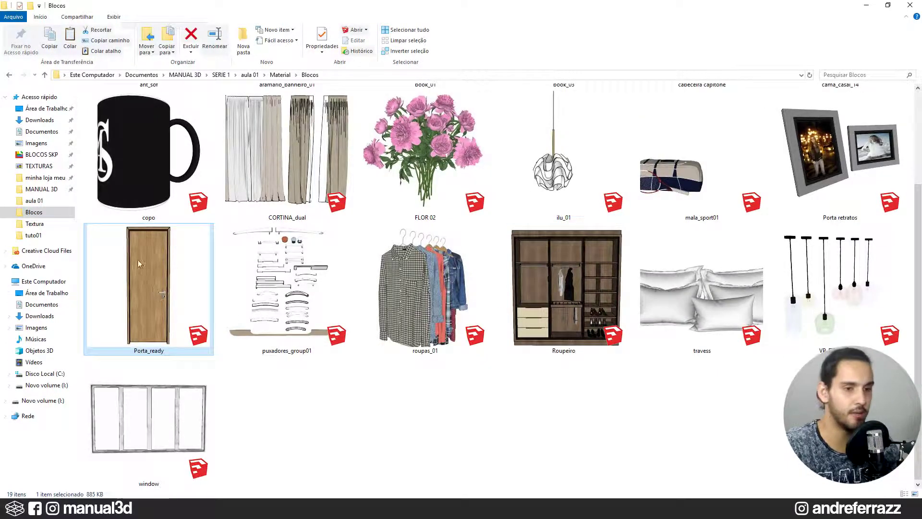
mouse_move(156, 275)
mouse_down()
mouse_move(180, 336)
mouse_move(310, 497)
mouse_move(373, 474)
mouse_move(386, 313)
mouse_up()
middle_drag(335, 324, 480, 262)
scroll(420, 207, up, 5)
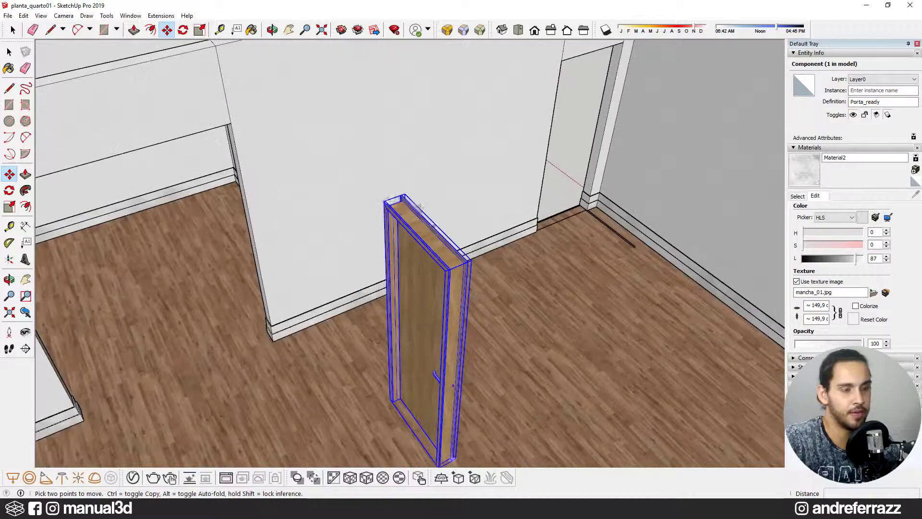
- Rotate the door about its vertical axis until it is parallel to the wall containing the door opening
scroll(418, 207, up, 6)
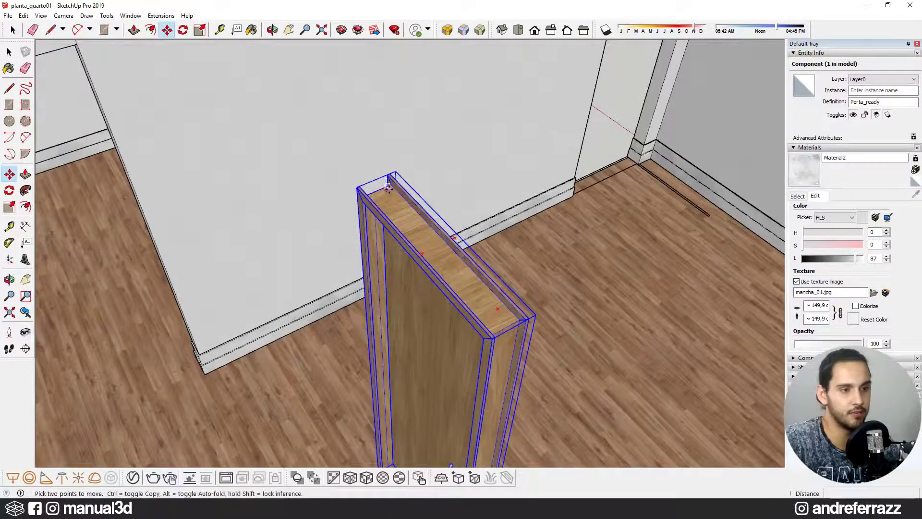
scroll(389, 188, down, 3)
middle_drag(398, 325, 397, 269)
key(q)
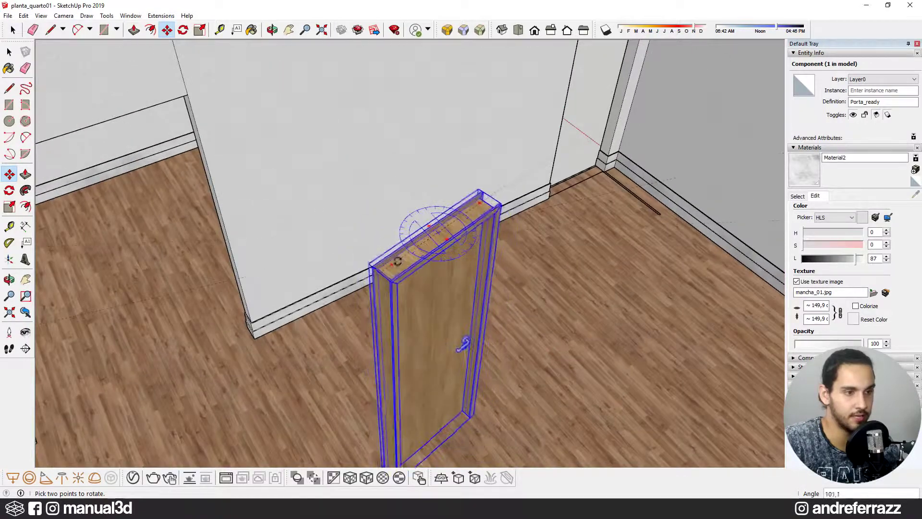
click(450, 236)
middle_drag(449, 235, 414, 318)
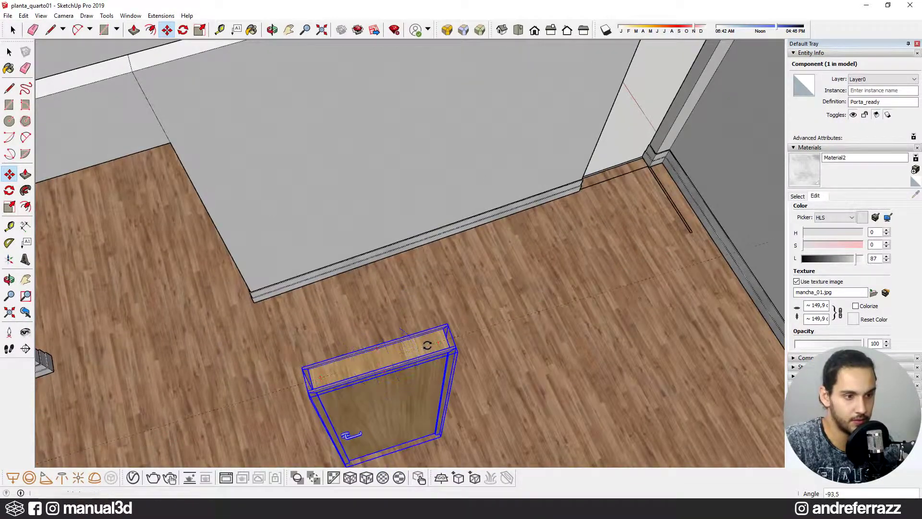
- Move the door by its corner against the wall and along it into the opening beside the room's corner
click(306, 400)
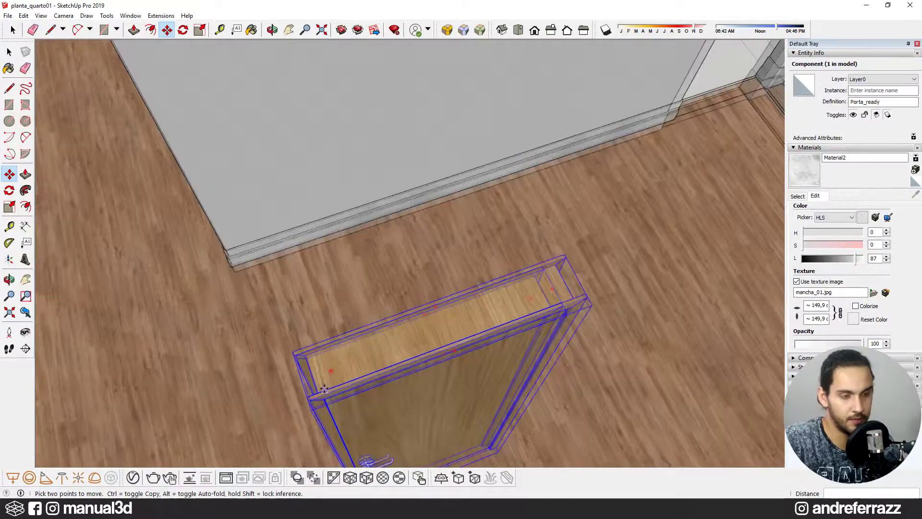
click(277, 280)
scroll(499, 297, down, 3)
middle_drag(499, 298, 568, 298)
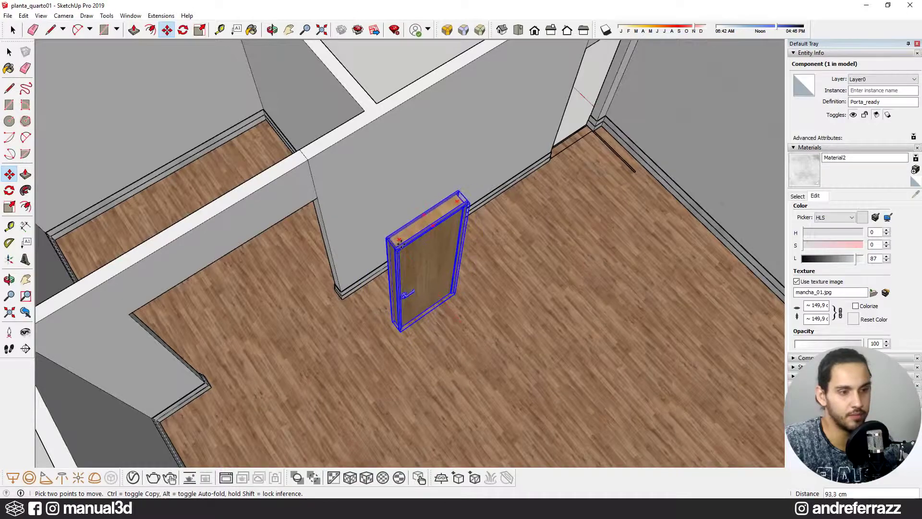
middle_drag(336, 177, 231, 163)
scroll(408, 226, up, 3)
middle_drag(383, 247, 259, 245)
click(248, 220)
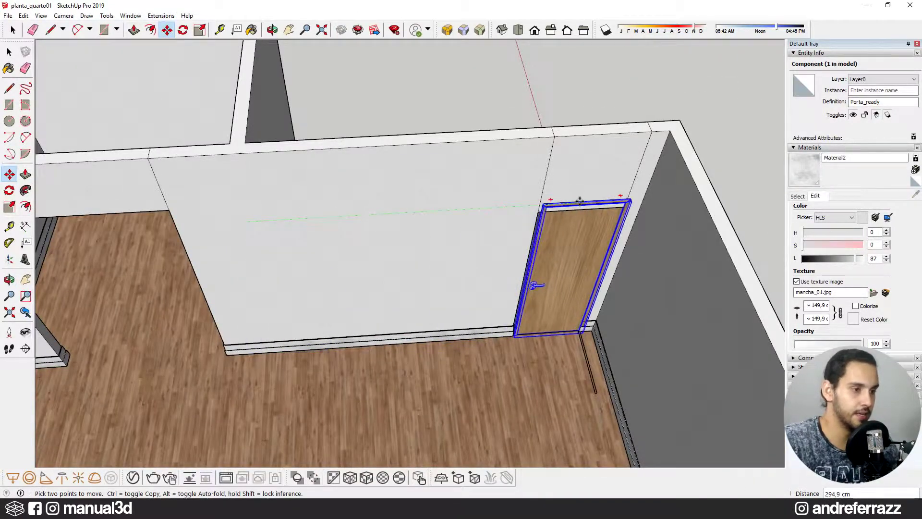
- Scale the door component to fit the size of the opening and clear the selection
scroll(530, 285, up, 6)
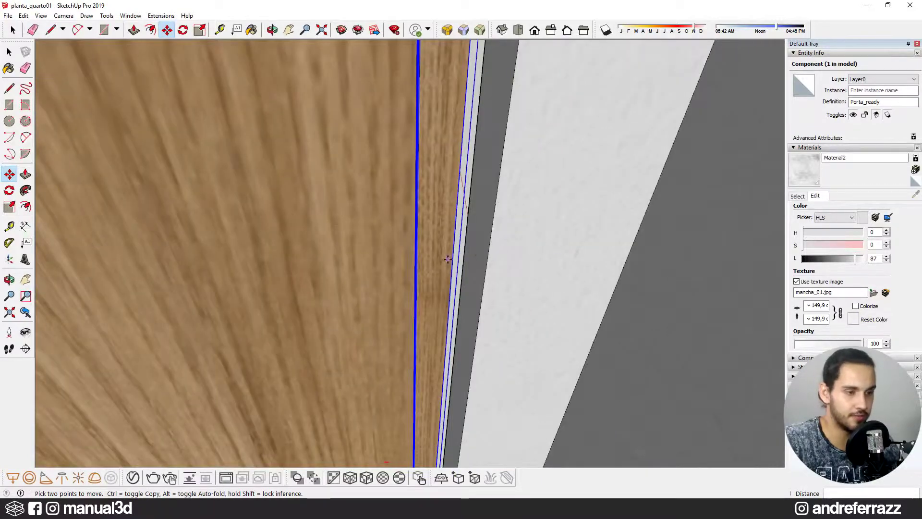
scroll(452, 259, down, 10)
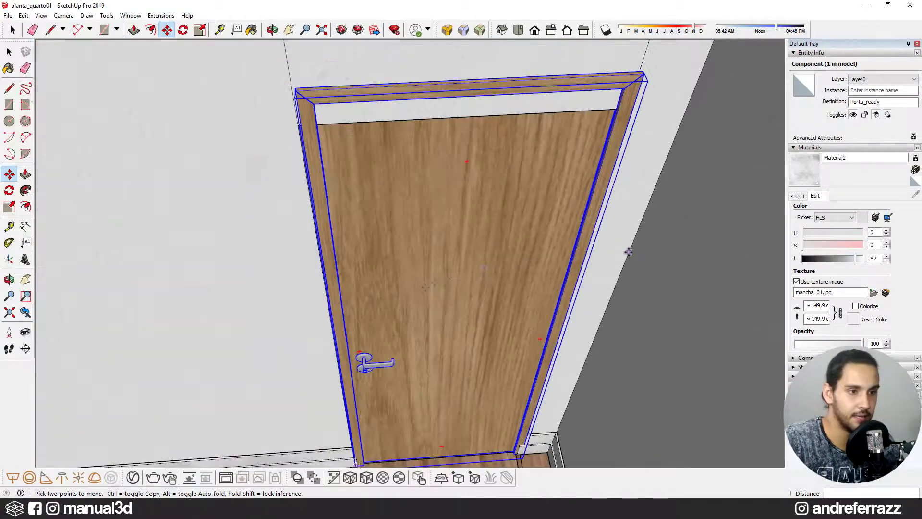
middle_drag(628, 251, 461, 278)
key(s)
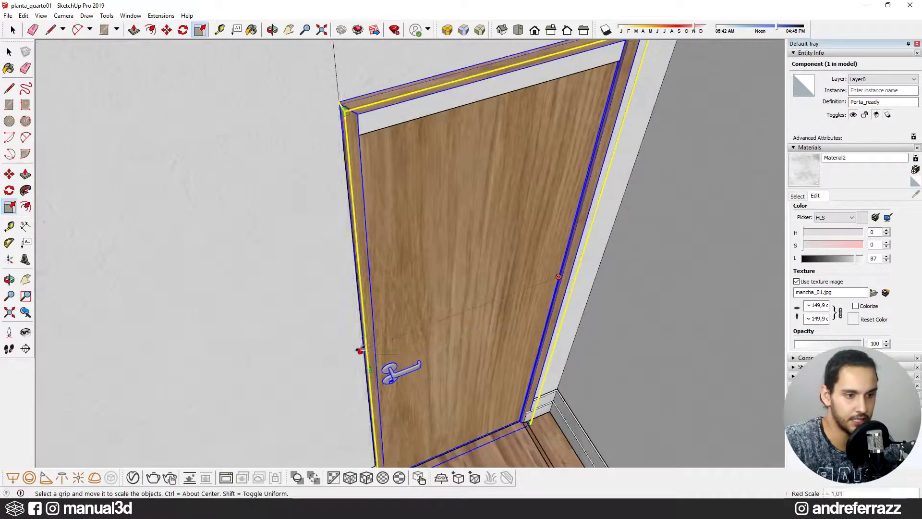
scroll(356, 352, down, 8)
scroll(485, 126, up, 4)
drag(490, 110, 421, 156)
scroll(367, 269, down, 5)
key(space)
click(316, 105)
- Insert the window component from the Blocos folder, placing it at the lower corner of the window opening
scroll(384, 298, down, 3)
middle_drag(432, 317, 320, 400)
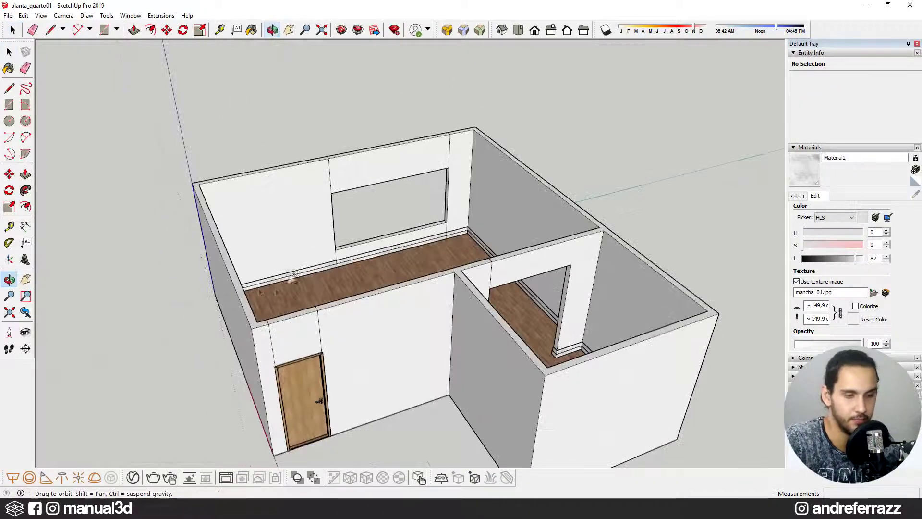
scroll(302, 208, up, 10)
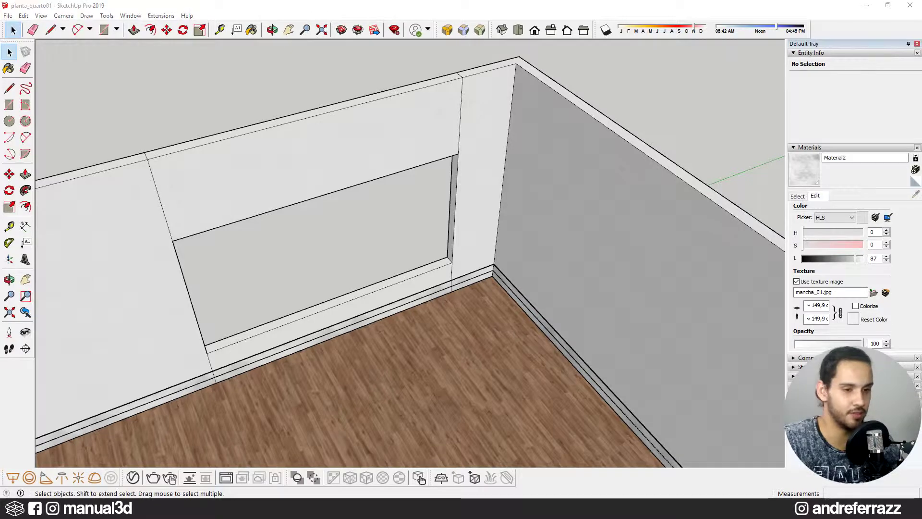
click(224, 507)
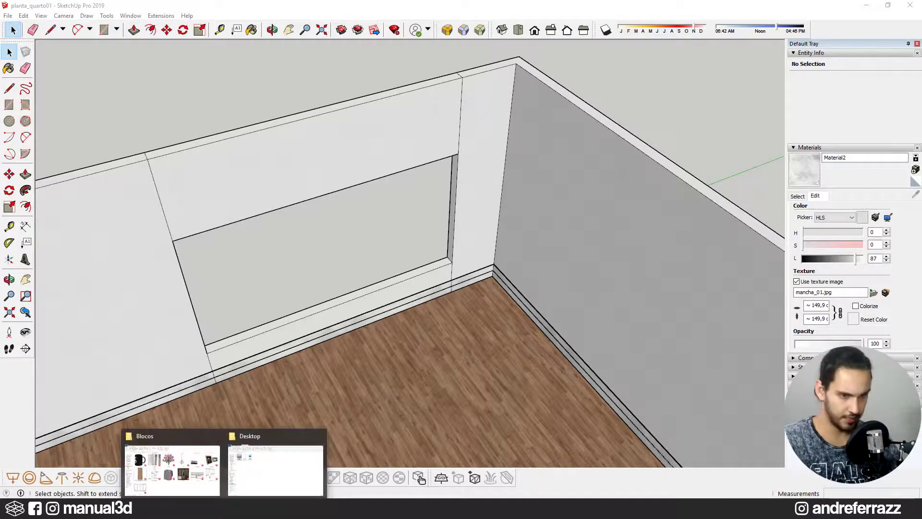
click(184, 471)
mouse_move(163, 421)
mouse_down()
mouse_move(364, 474)
mouse_move(304, 371)
mouse_up()
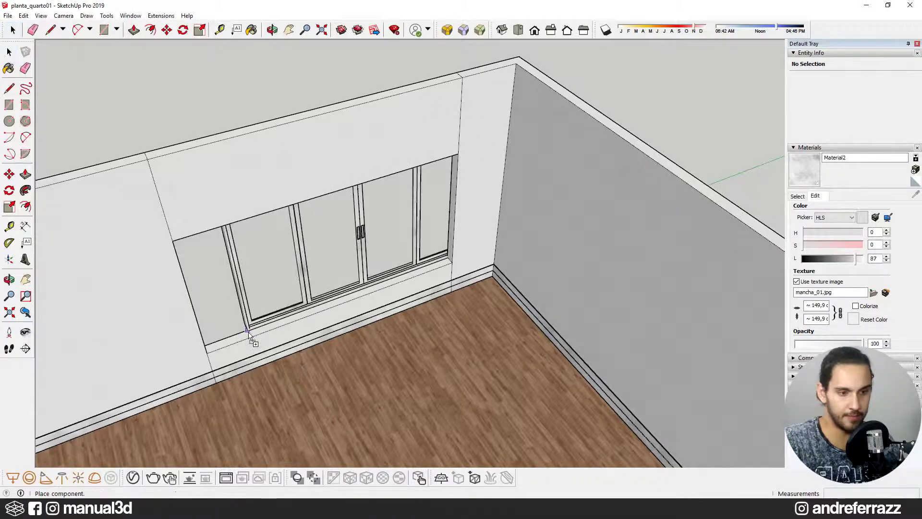
click(208, 353)
- Scale the window's height by about 0.93 so its upper edge meets the top of the opening
scroll(604, 311, down, 2)
middle_drag(605, 311, 373, 268)
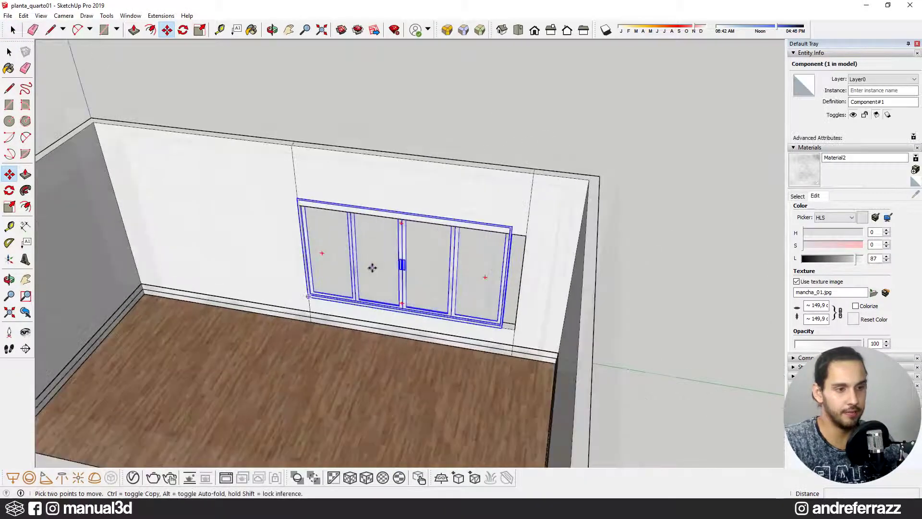
scroll(373, 268, up, 4)
middle_drag(447, 265, 430, 204)
scroll(423, 197, up, 2)
key(s)
drag(420, 159, 426, 181)
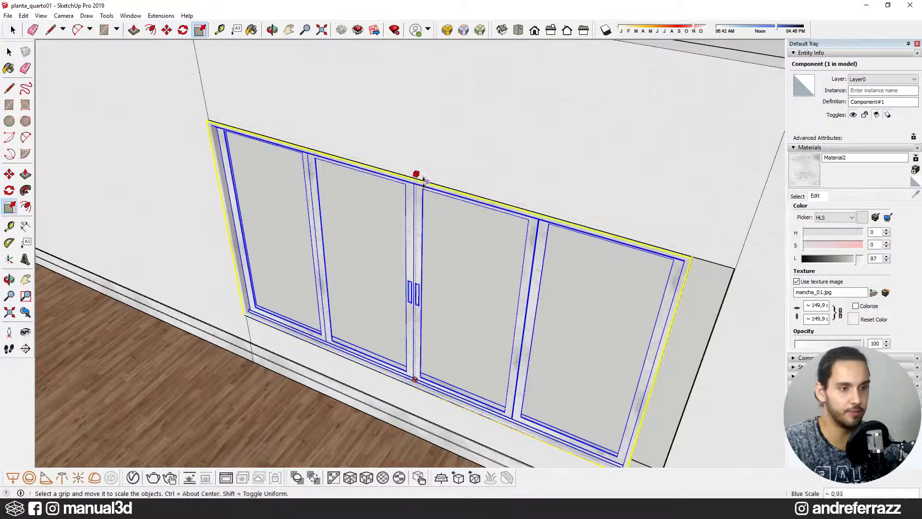
- Stretch the window's width to the far side of the wall opening
scroll(427, 181, down, 3)
middle_drag(426, 182, 518, 267)
drag(581, 288, 596, 314)
scroll(571, 307, down, 3)
middle_drag(541, 274, 422, 297)
middle_drag(364, 240, 552, 250)
scroll(595, 307, up, 4)
middle_drag(598, 313, 483, 204)
key(s)
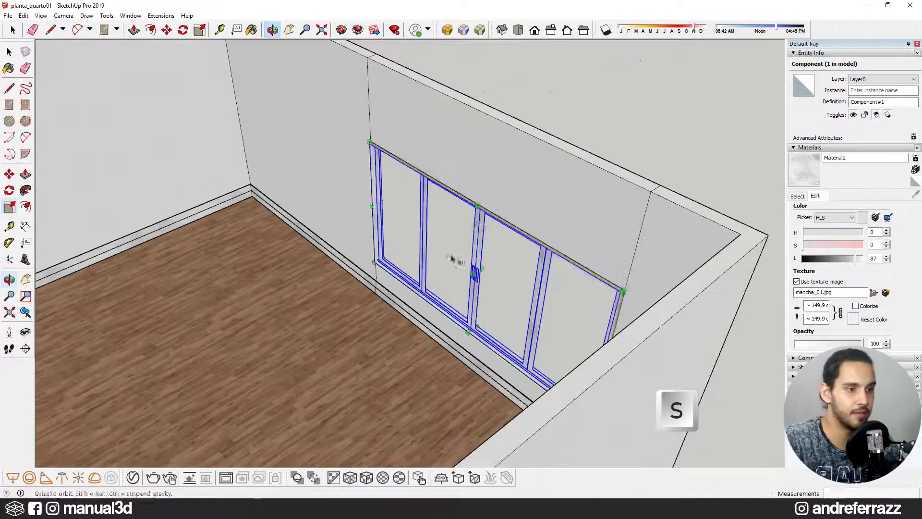
drag(484, 200, 463, 155)
key(Escape)
- Leave the Scale tool and examine the whole bedroom with its fitted window and door from above
scroll(428, 206, down, 4)
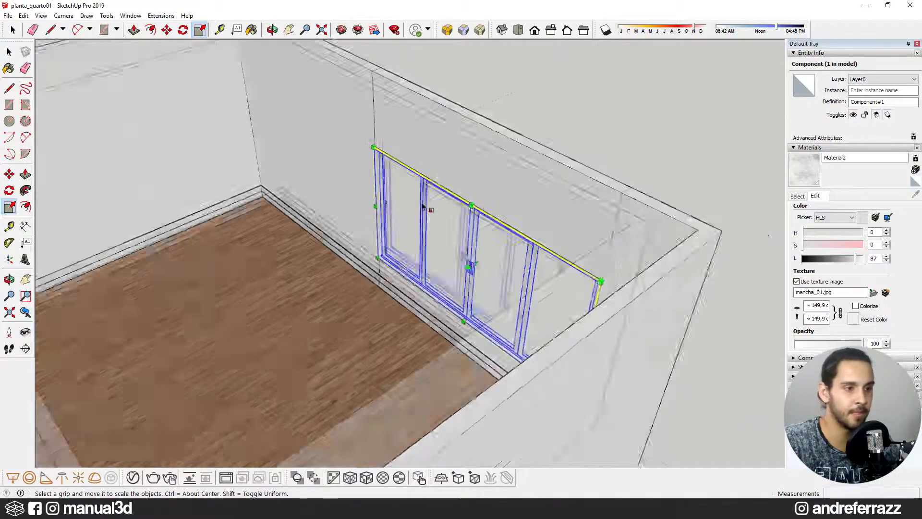
middle_drag(428, 206, 677, 286)
middle_drag(422, 273, 560, 292)
scroll(544, 298, up, 3)
key(space)
scroll(540, 299, down, 5)
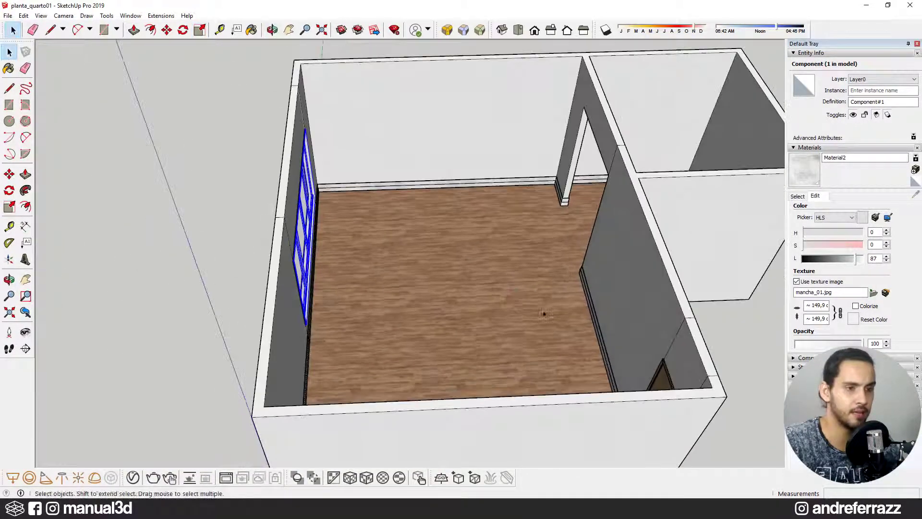
scroll(465, 317, up, 1)
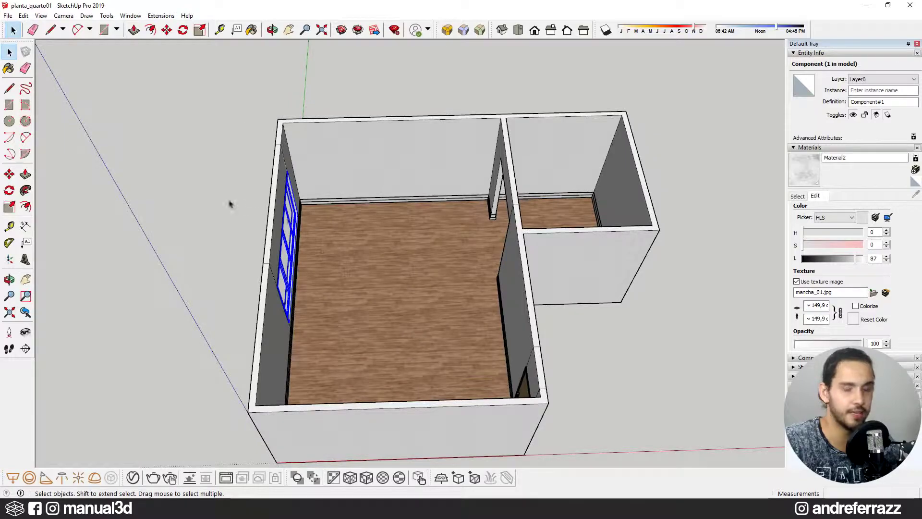